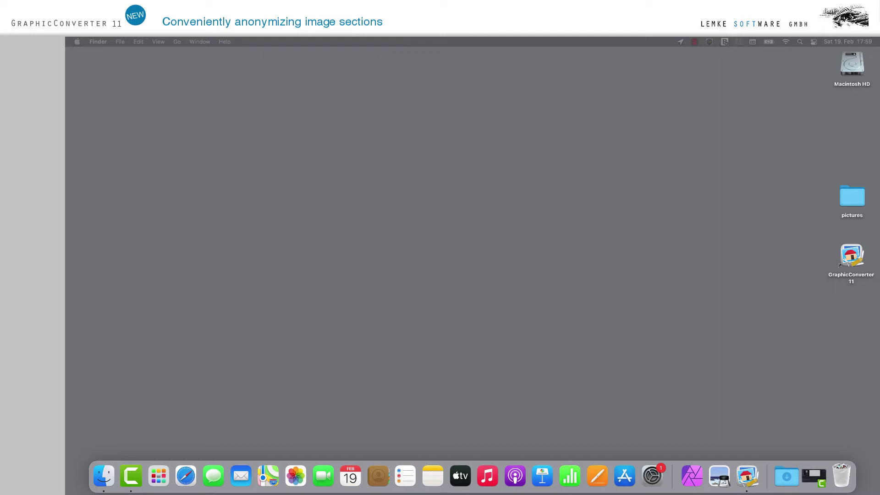
- Open the Desktop pictures folder and preview IMG_0110.JPG and Amsterdam.JPG
double_click(854, 199)
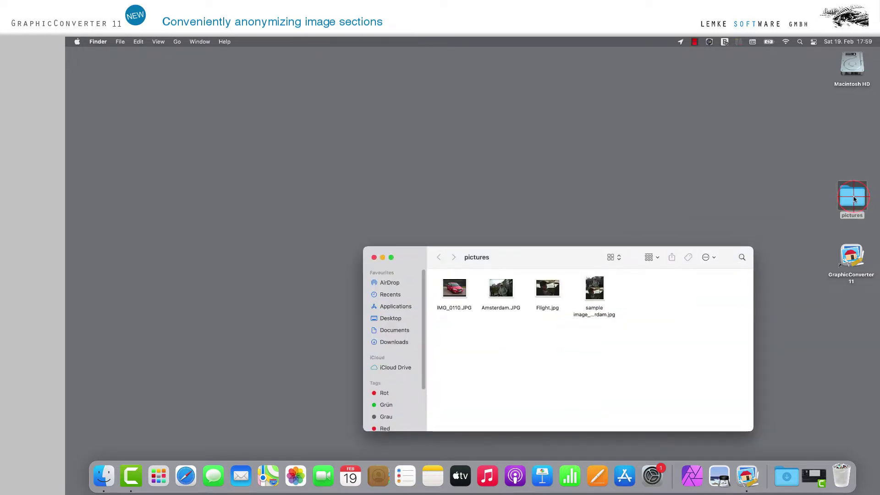
click(455, 292)
key(space)
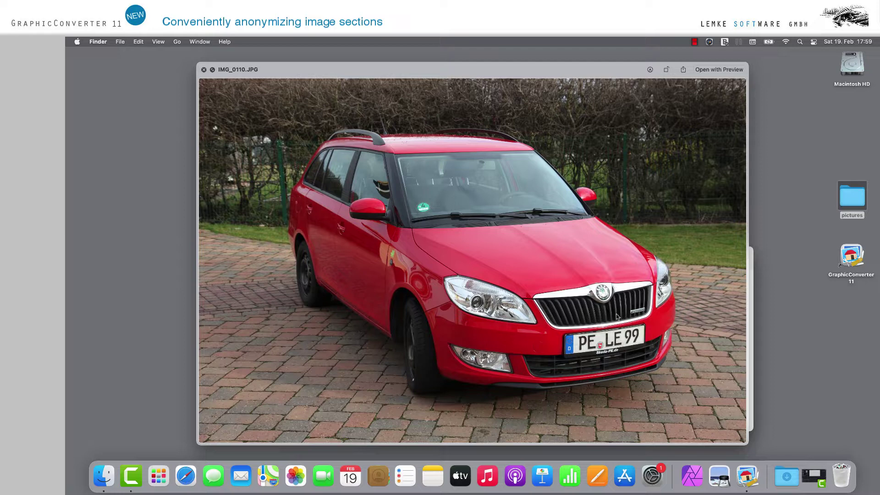
click(203, 70)
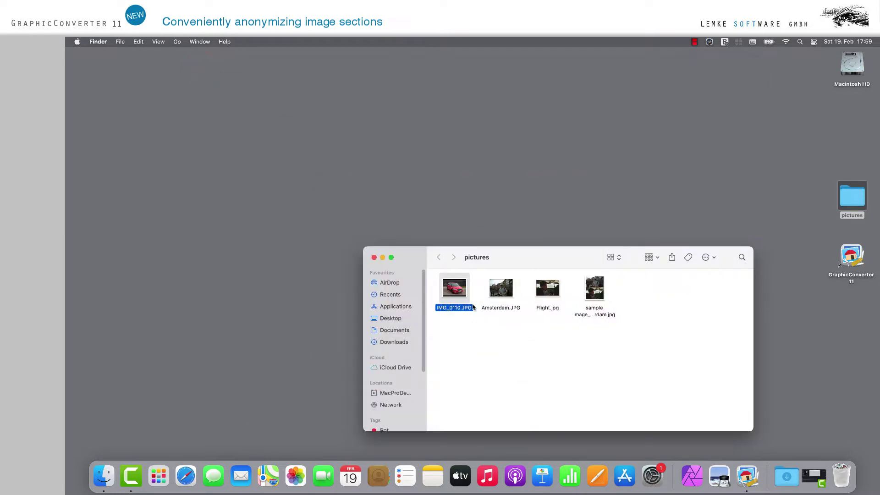
click(512, 345)
click(501, 284)
key(space)
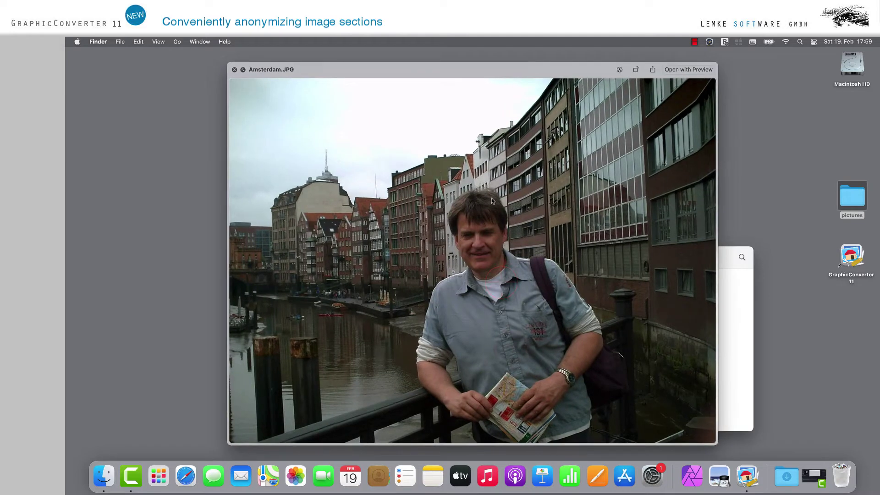
click(233, 70)
- Preview Flight.jpg, then close the pictures folder window
click(549, 291)
key(space)
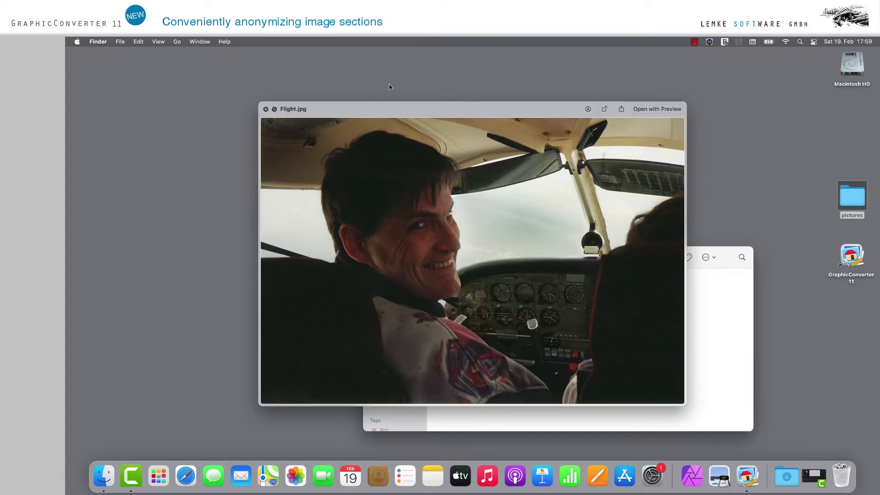
click(264, 110)
click(265, 110)
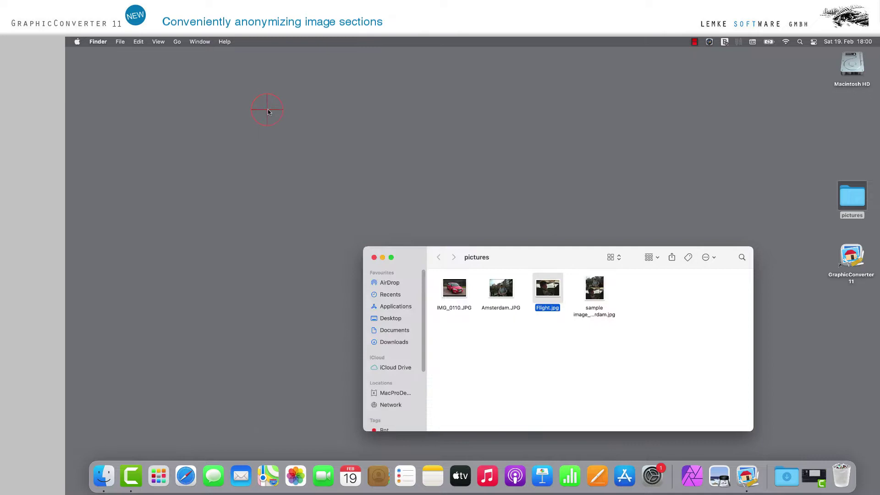
click(644, 319)
click(374, 257)
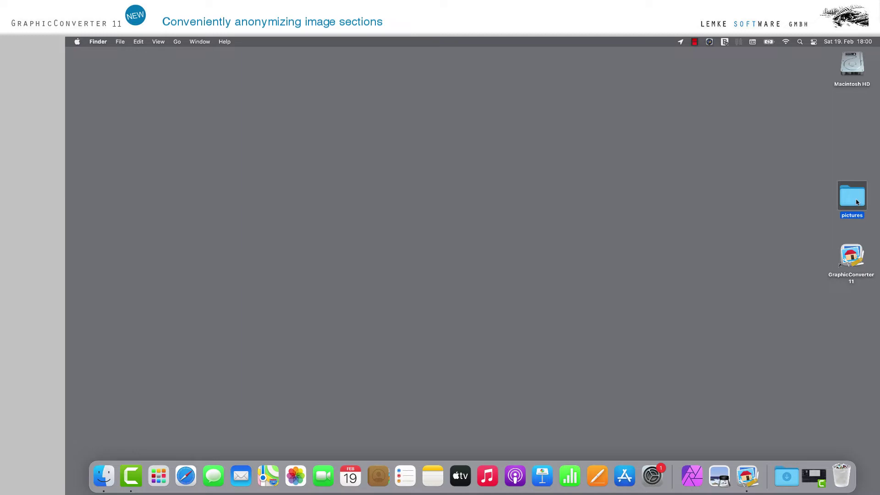
- Launch GraphicConverter 11, dismiss First Steps, and browse the Desktop's pictures folder
double_click(851, 255)
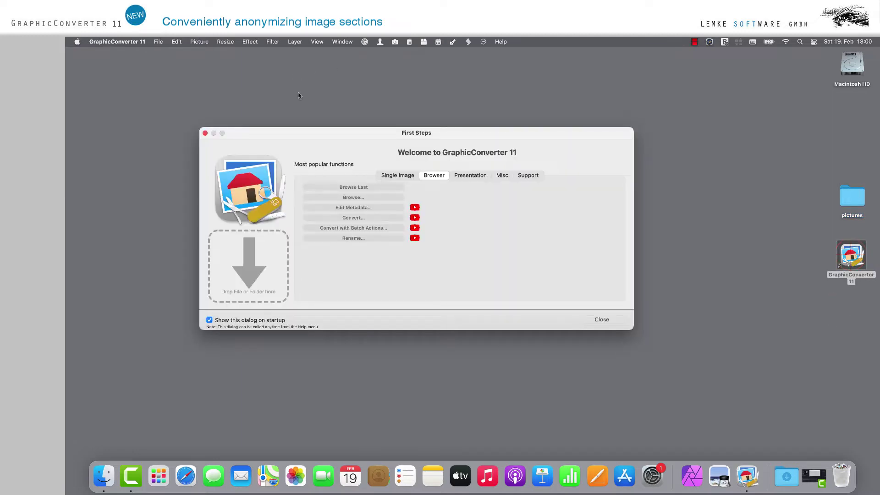
click(362, 188)
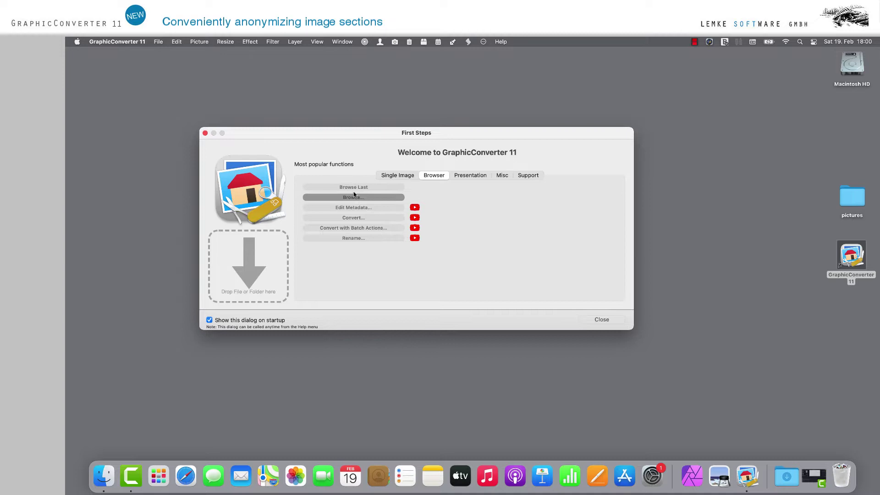
click(206, 134)
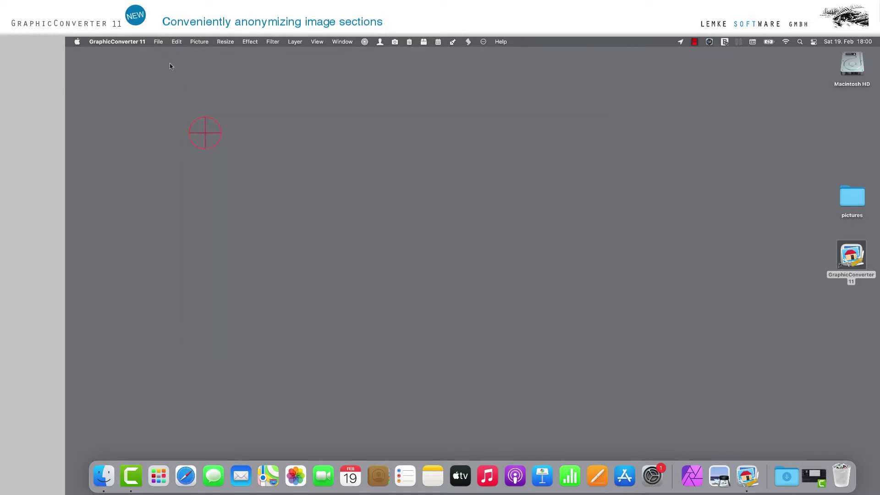
click(158, 41)
click(159, 54)
click(330, 147)
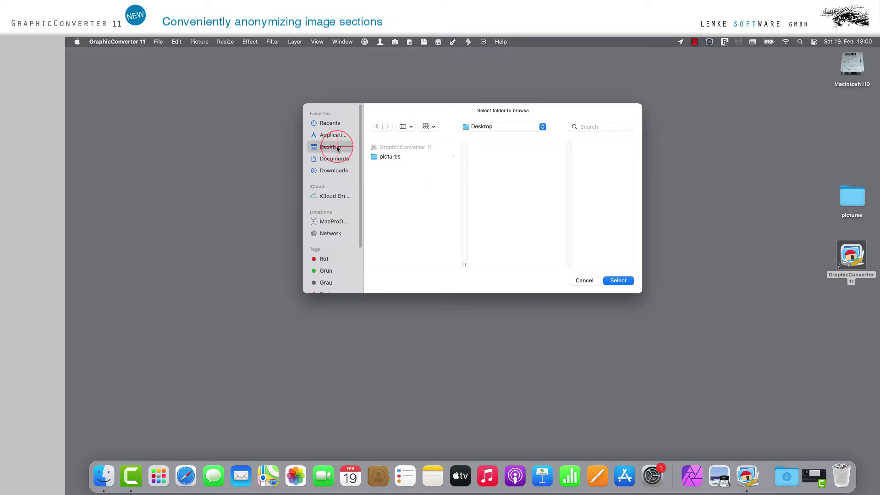
double_click(392, 158)
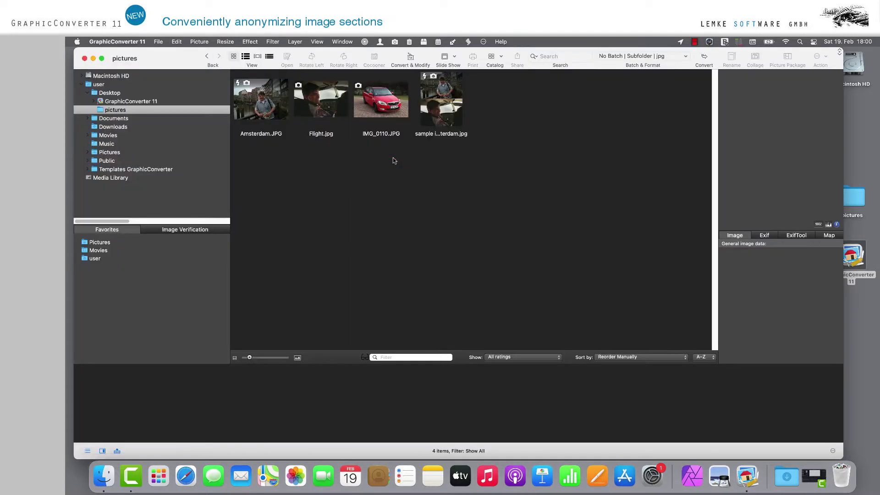
- Open IMG_0110.JPG from the browser and show the Tools palette with Cmd-K
double_click(393, 108)
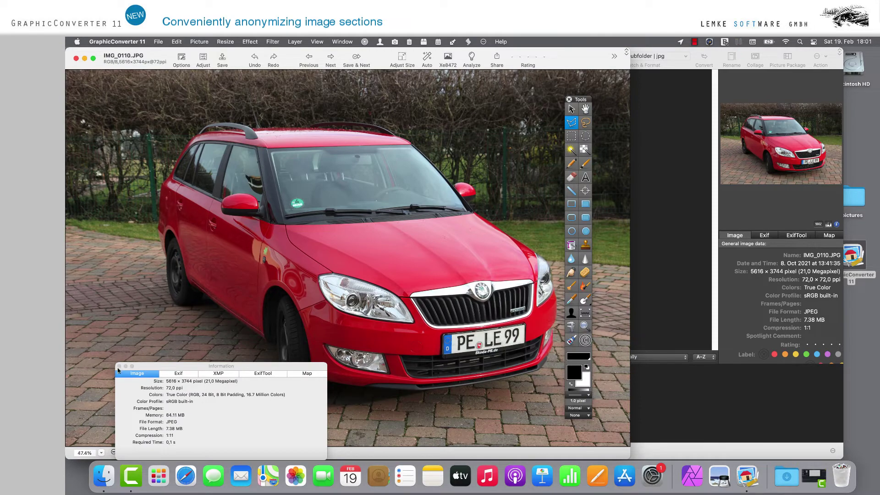
click(648, 81)
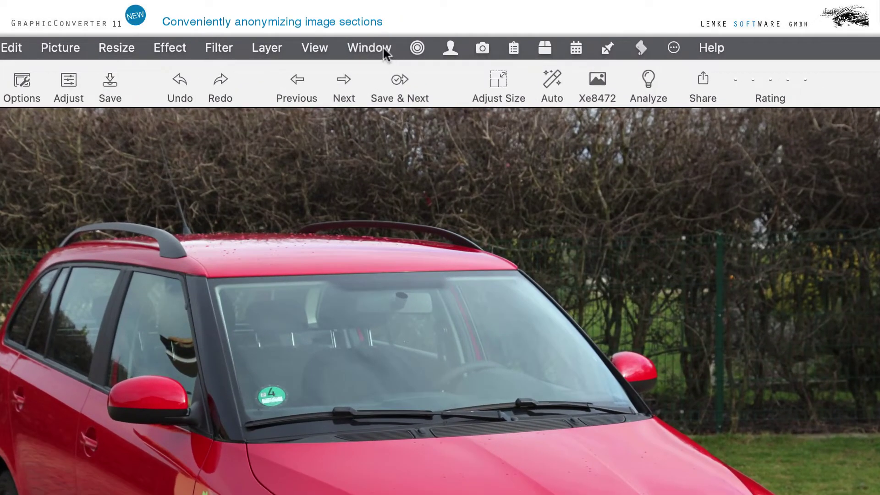
click(349, 41)
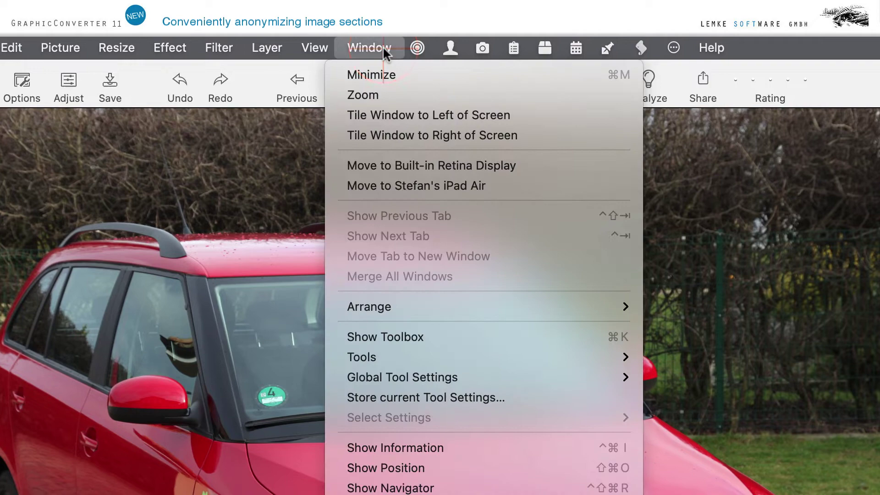
click(401, 338)
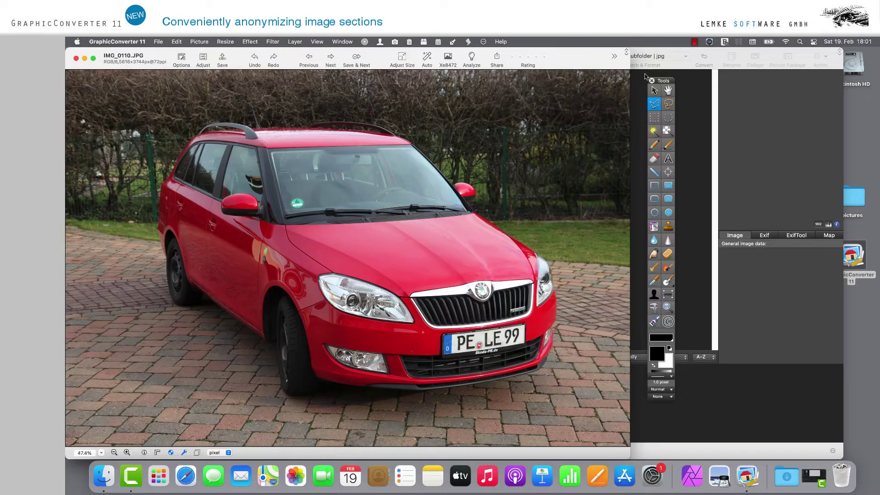
key(super+k)
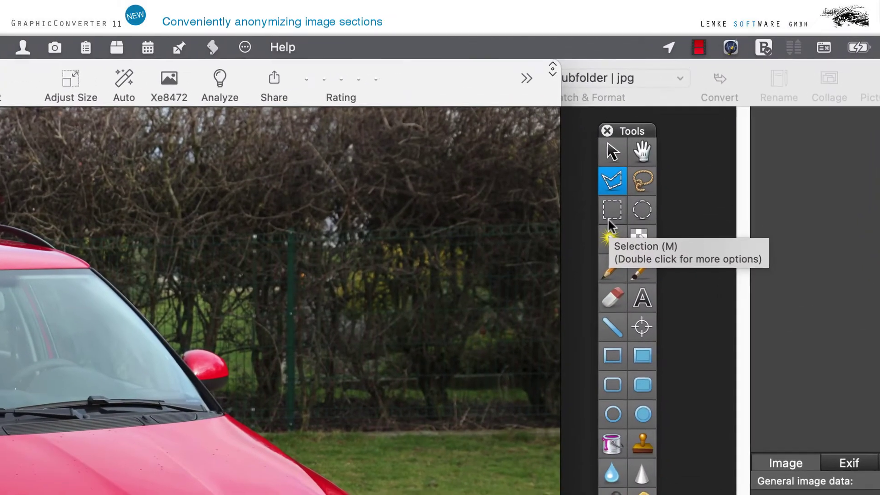
- Try the rectangular and polygon selection tools, ending on the freehand Lasso
click(612, 211)
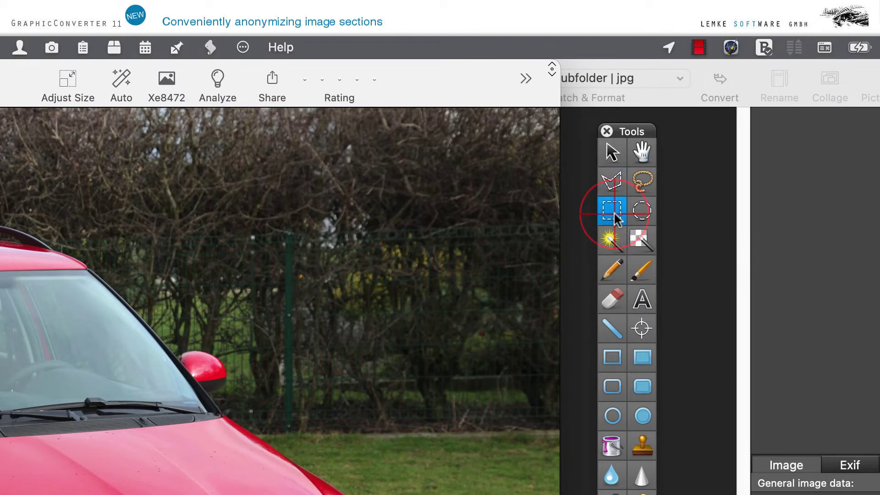
click(616, 182)
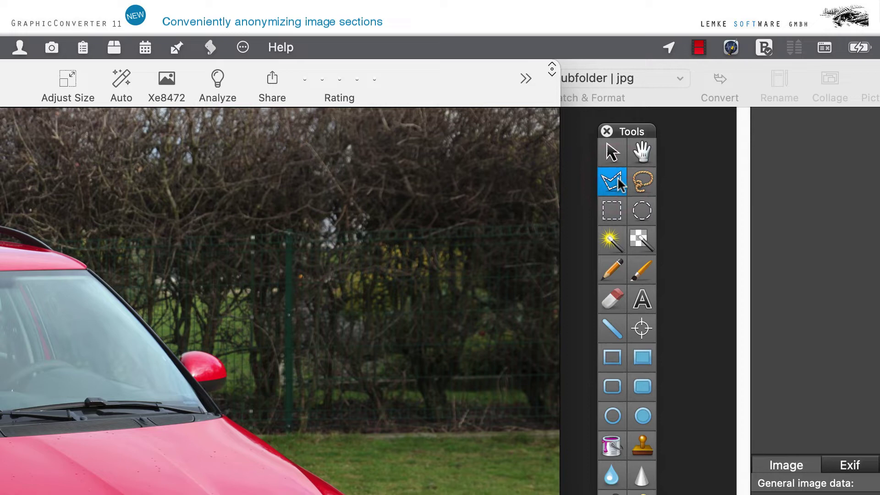
click(643, 182)
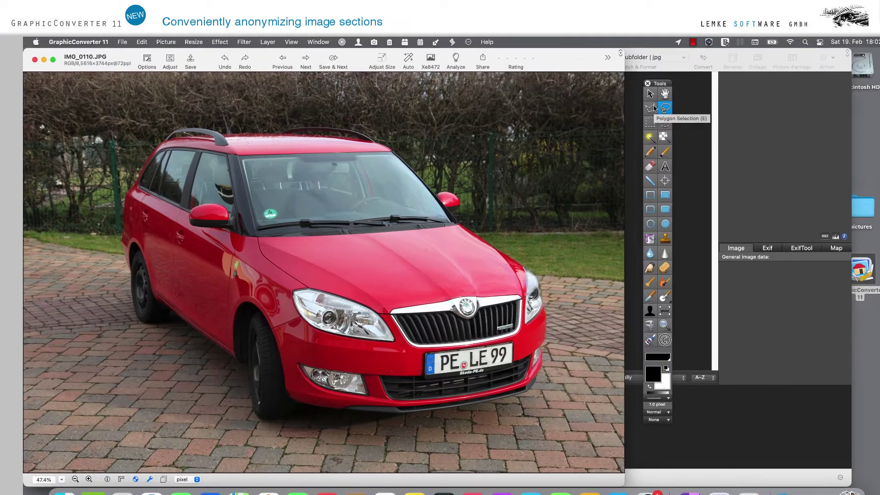
- Outline the licence plate with the polygon lasso and close the selection
click(616, 183)
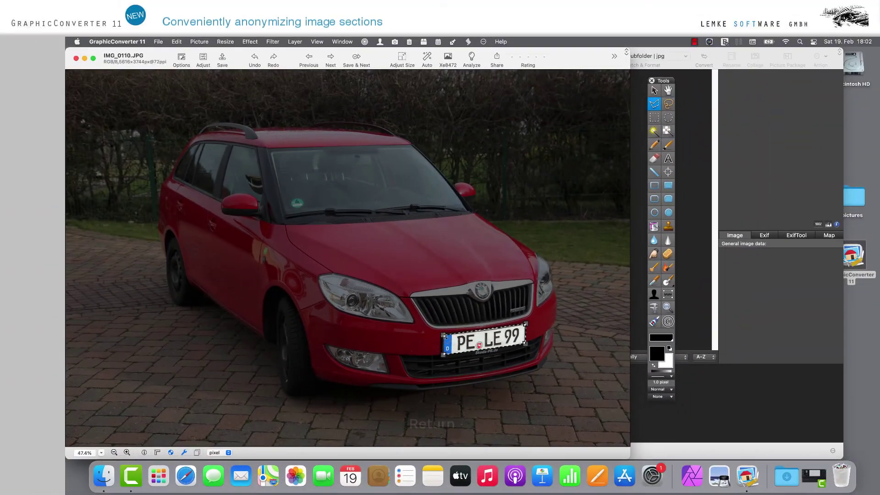
key(Return)
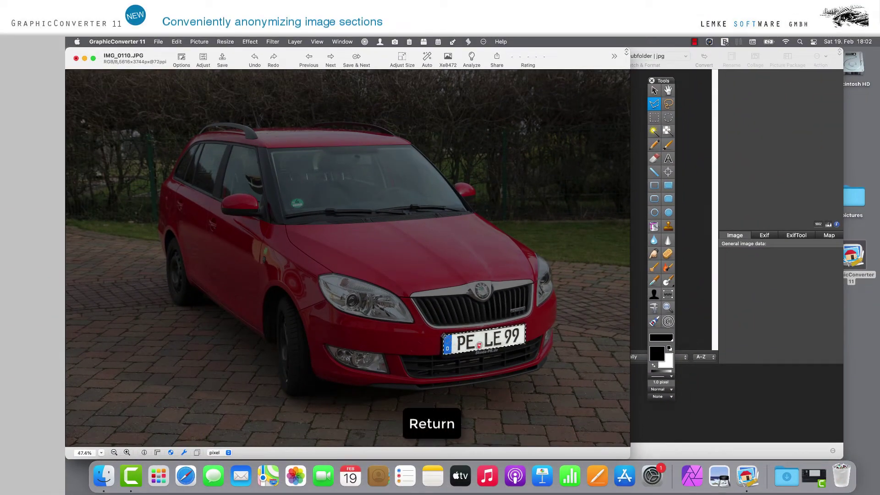
- Apply Core Image Stylize > Pixellate to the selected licence plate, previewing at scale 36.97
mouse_move(444, 337)
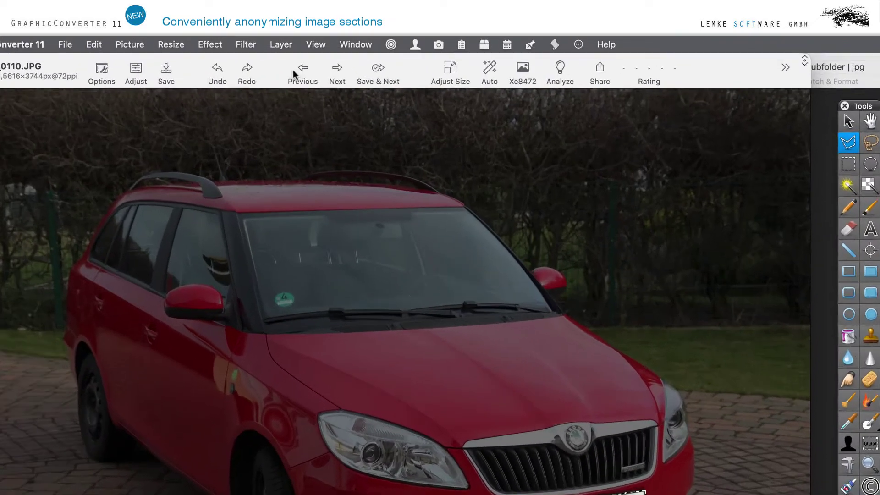
click(267, 41)
mouse_move(221, 71)
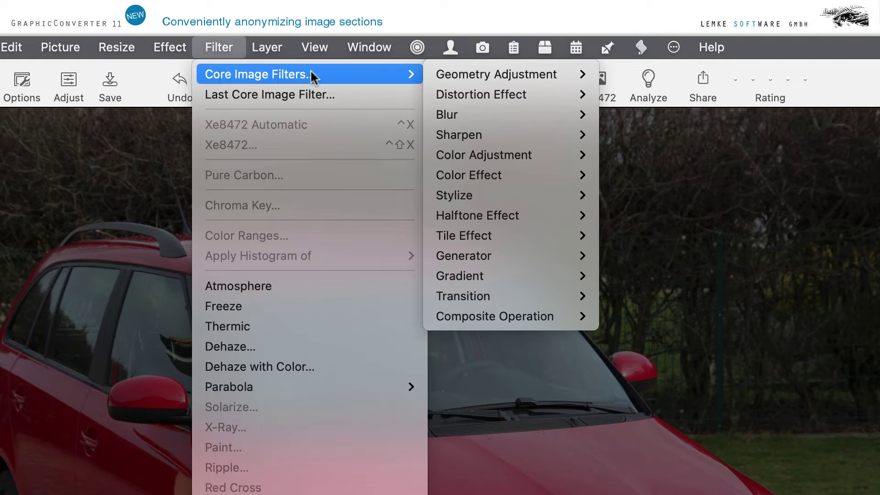
mouse_move(474, 192)
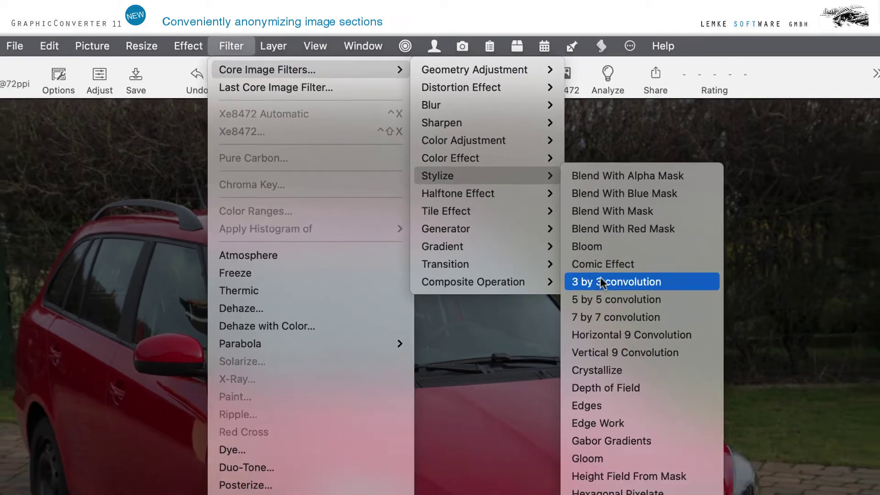
click(463, 314)
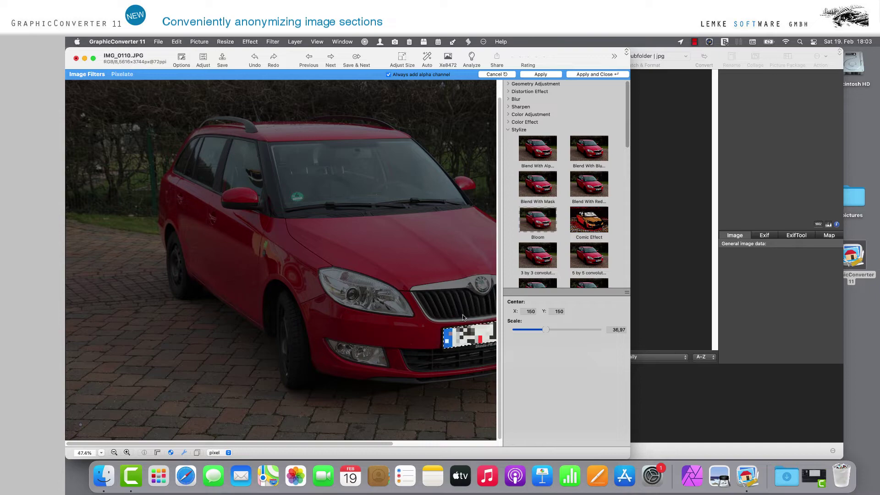
drag(347, 442, 450, 438)
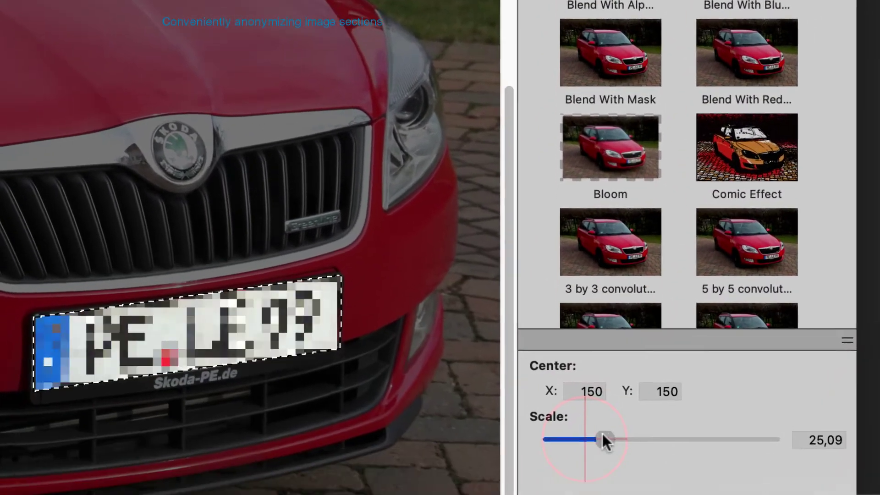
drag(601, 435, 592, 419)
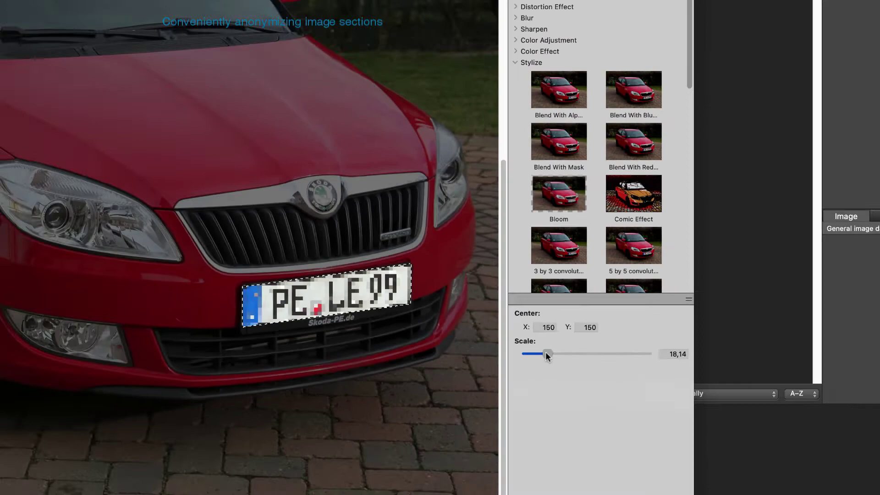
drag(545, 351, 550, 352)
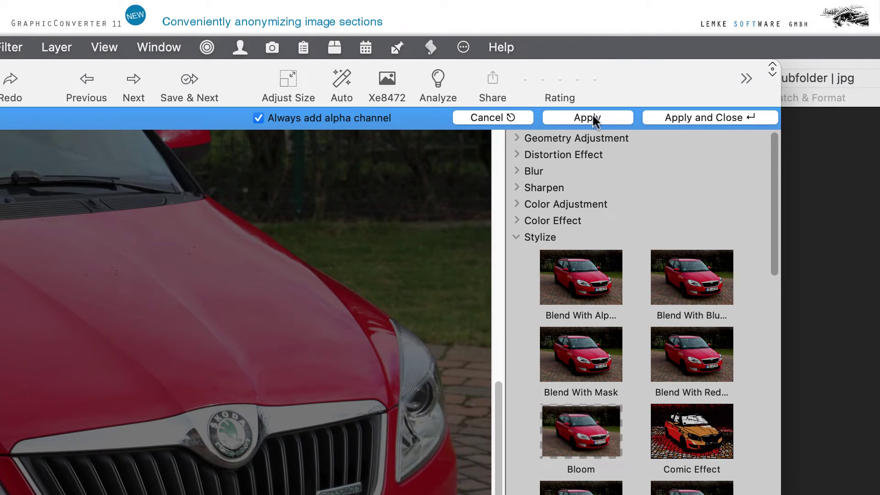
click(492, 118)
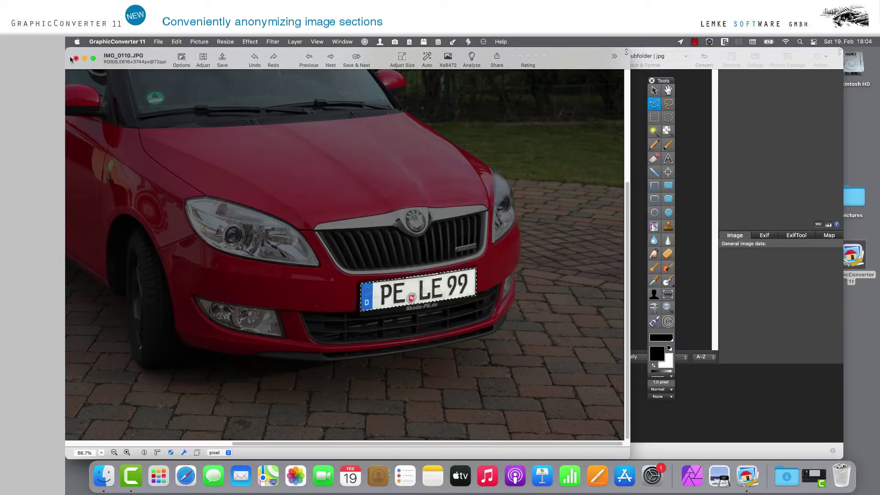
- Close IMG_0110.JPG and open sample image_Amsterdam.jpg from the browser, moving its window aside
click(76, 59)
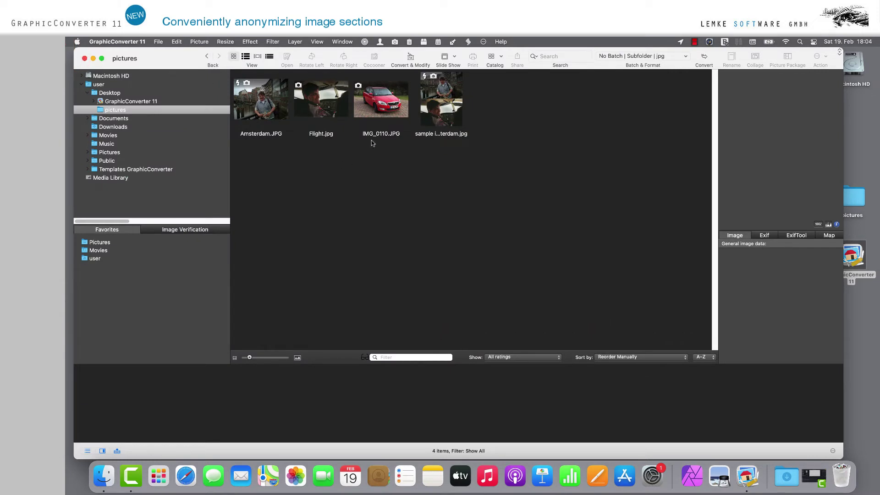
click(328, 107)
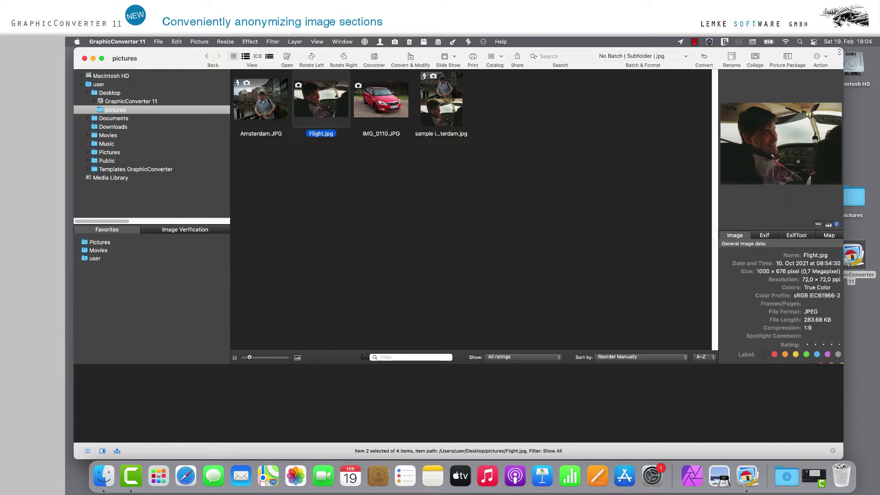
click(267, 113)
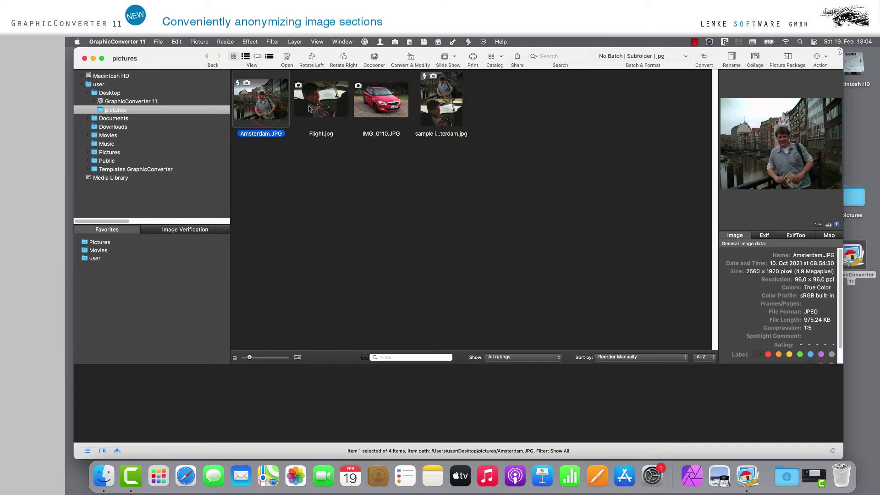
double_click(448, 111)
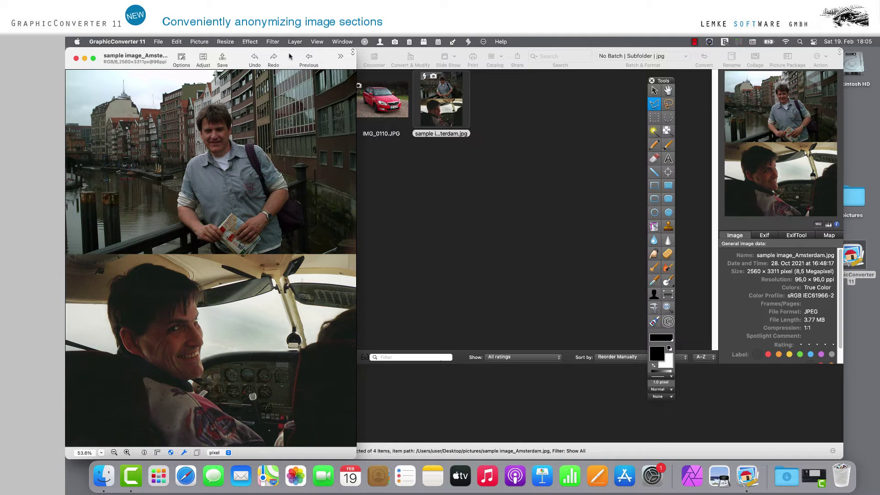
drag(291, 51, 530, 52)
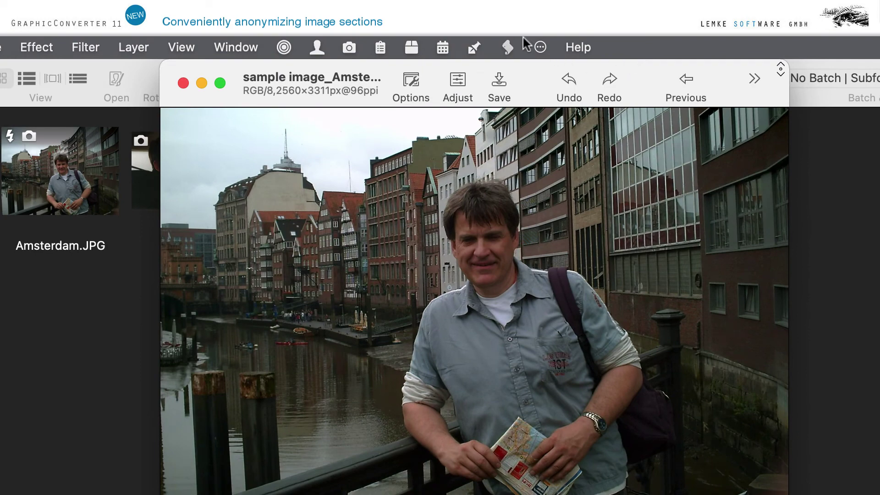
- Open Anonymize Faces, move the dialog off the faces, and set Pixelate Intensity to 0,29
click(315, 48)
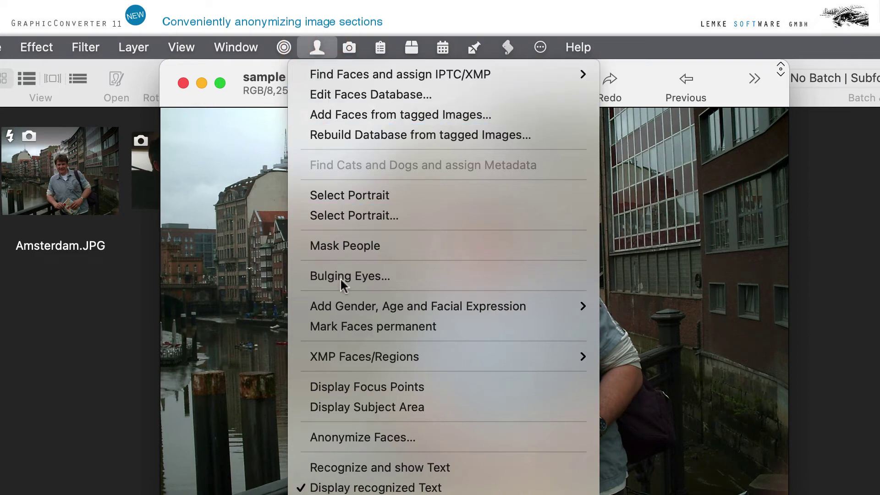
click(362, 435)
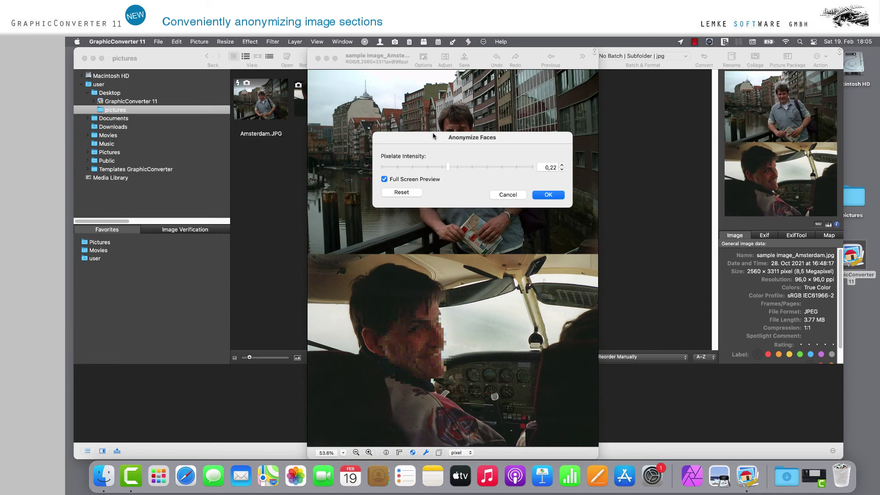
drag(435, 180, 708, 186)
drag(632, 144, 664, 145)
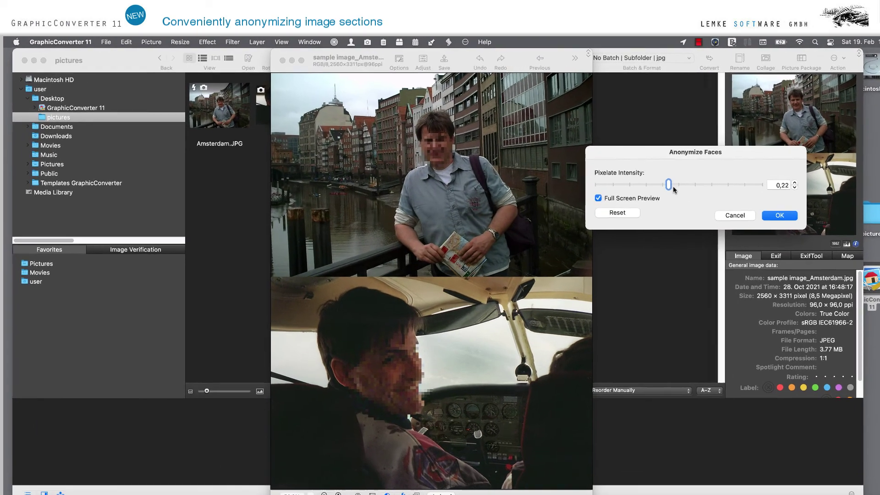
drag(673, 189, 624, 214)
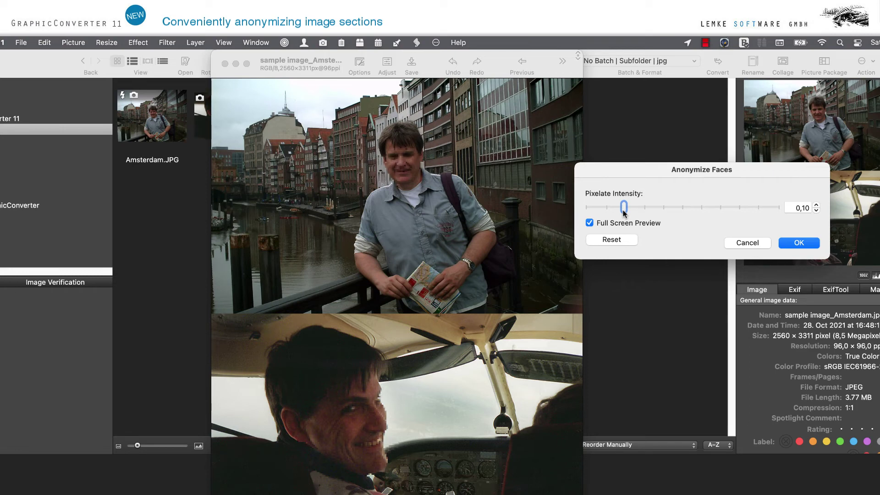
drag(623, 211, 695, 213)
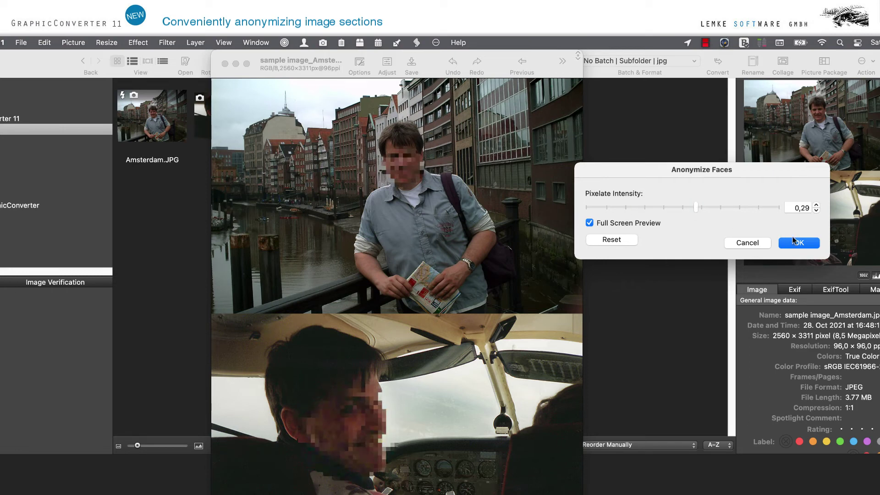
- Confirm the face pixelation, save the image, and check sample image_Amsterdam.jpg in the browser
click(799, 243)
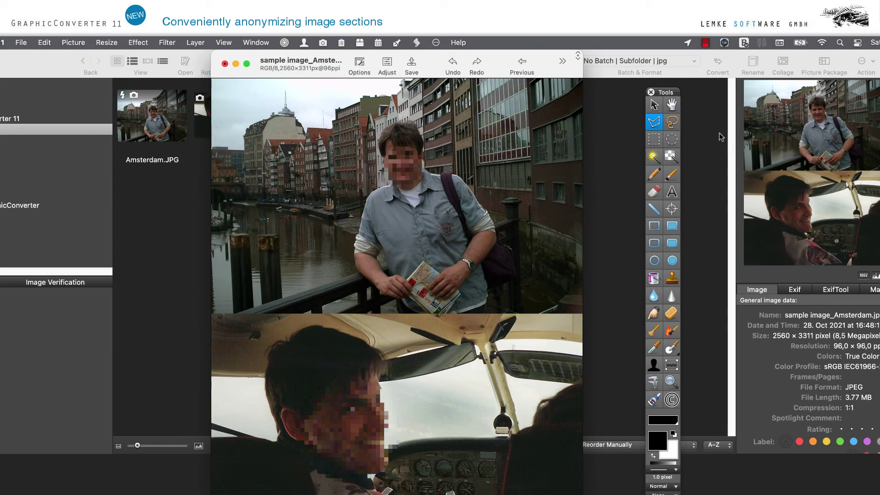
click(413, 64)
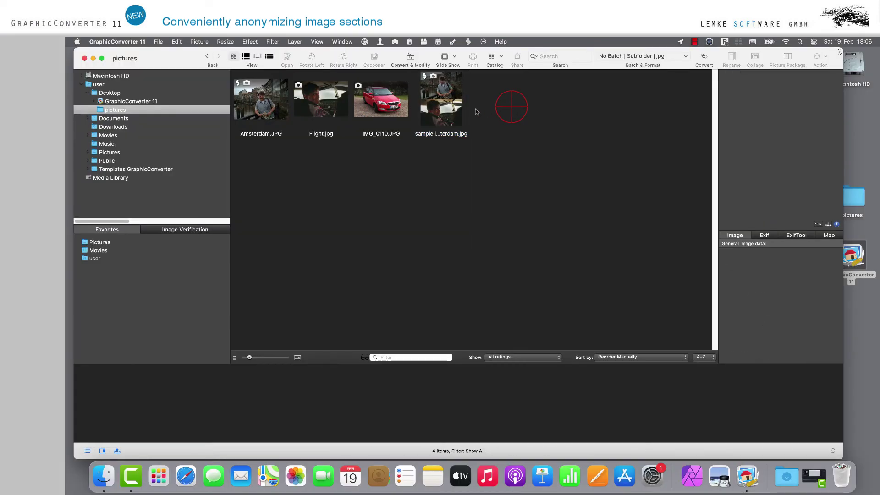
click(439, 112)
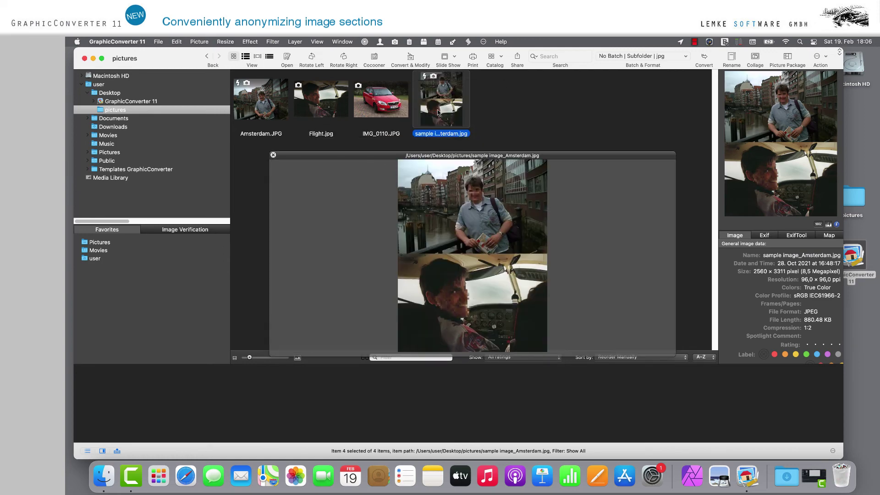
key(space)
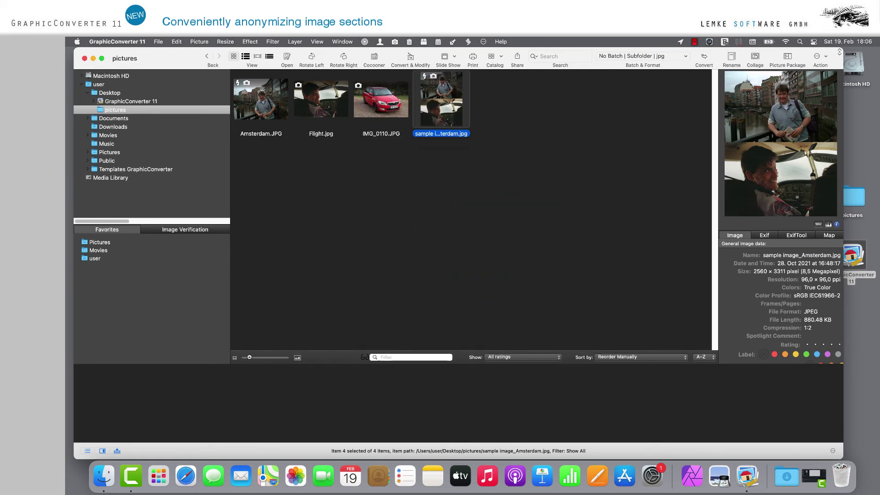